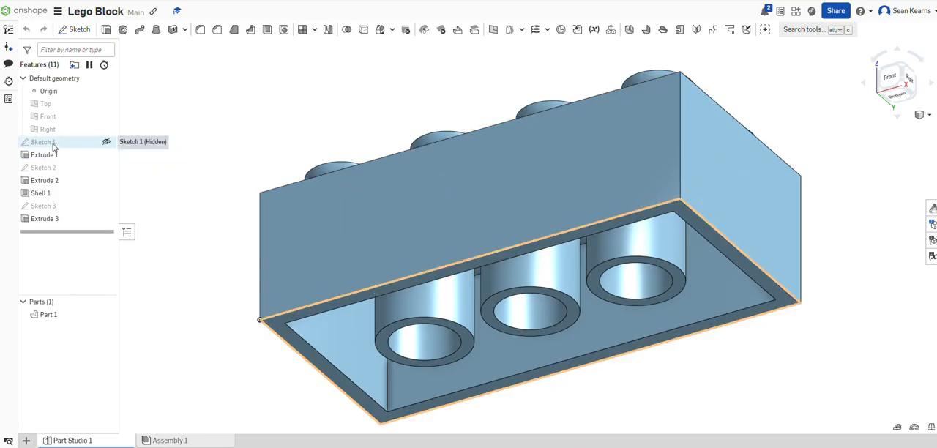
- Try changing the end type of Extrude 3, the three tubes, to Blind with a 25 mm depth
{"action": "double_click", "coordinate": [58, 219]}
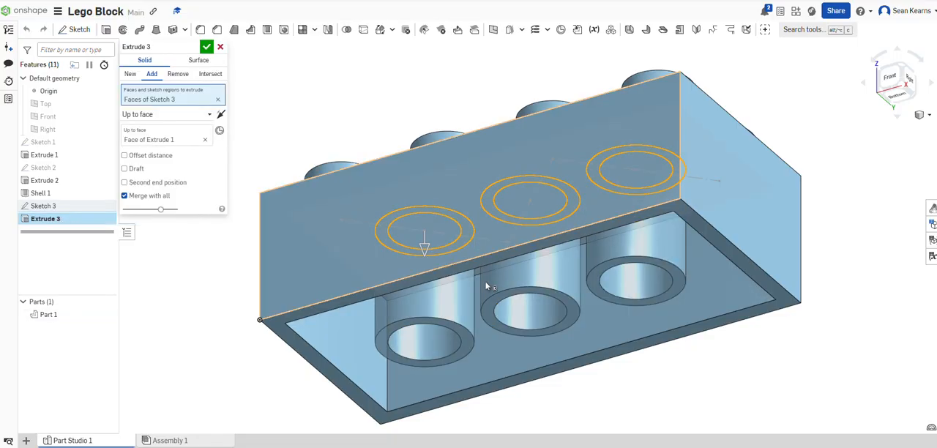
{"action": "left_click", "coordinate": [186, 115]}
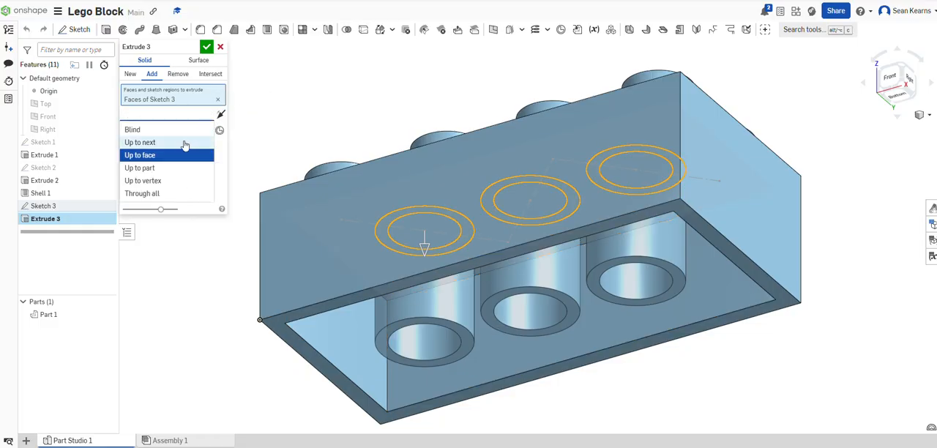
{"action": "left_click", "coordinate": [180, 129]}
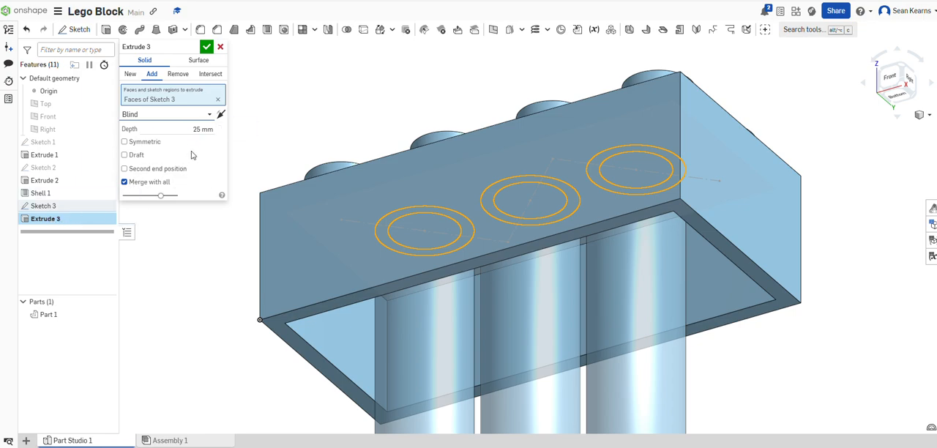
{"action": "left_click", "coordinate": [208, 47]}
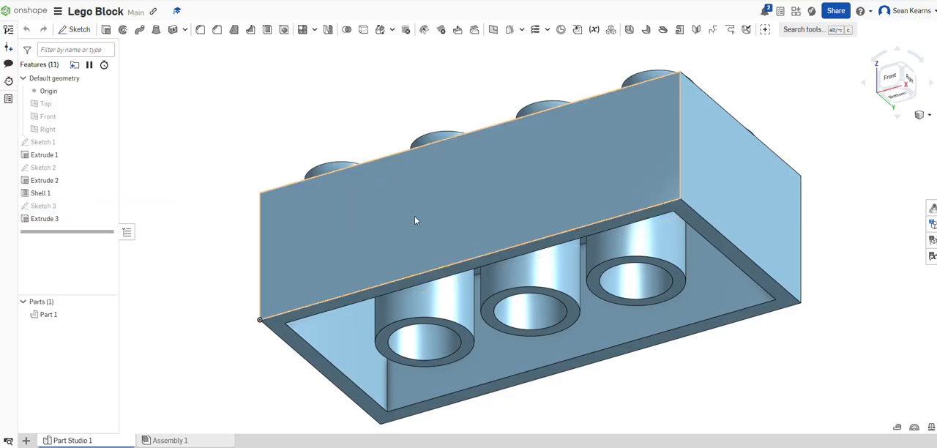
- Try a 3 mm diameter for the 6.5 mm tube circle in Sketch 3, and undo the change
{"action": "double_click", "coordinate": [78, 208]}
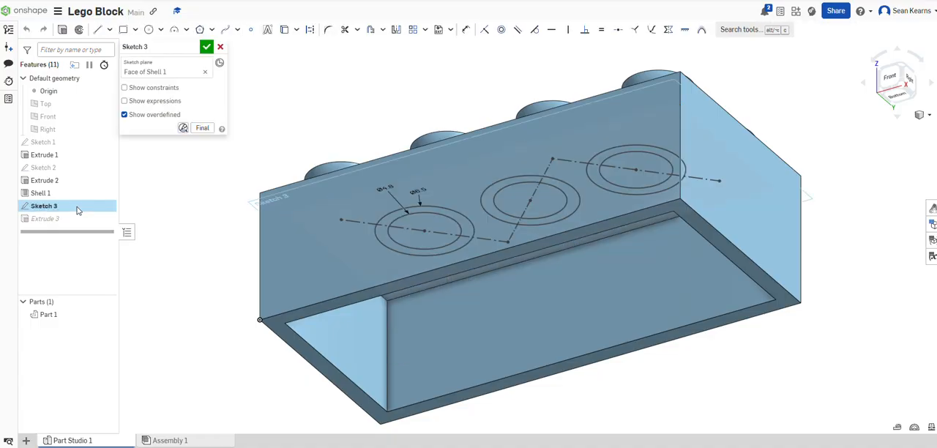
{"action": "double_click", "coordinate": [416, 192]}
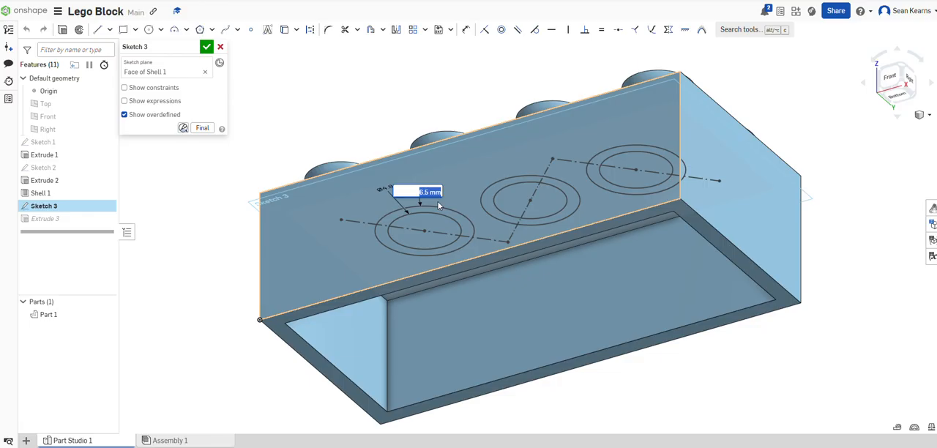
{"action": "type", "text": "3"}
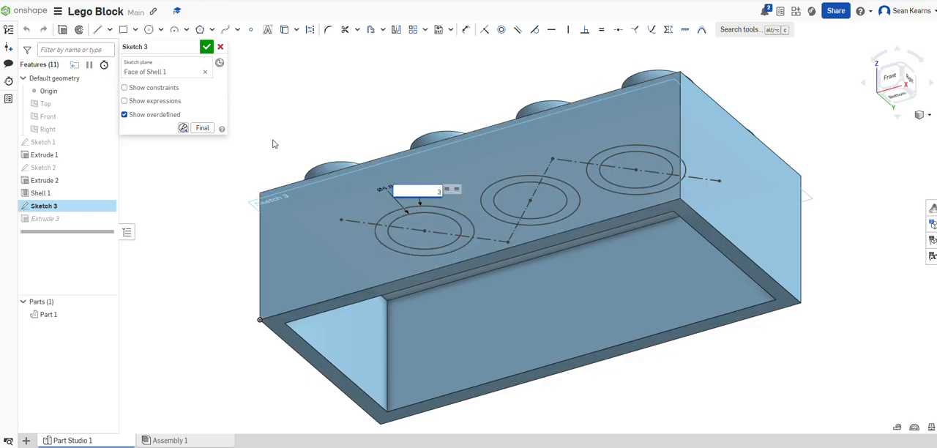
{"action": "key", "text": "Return"}
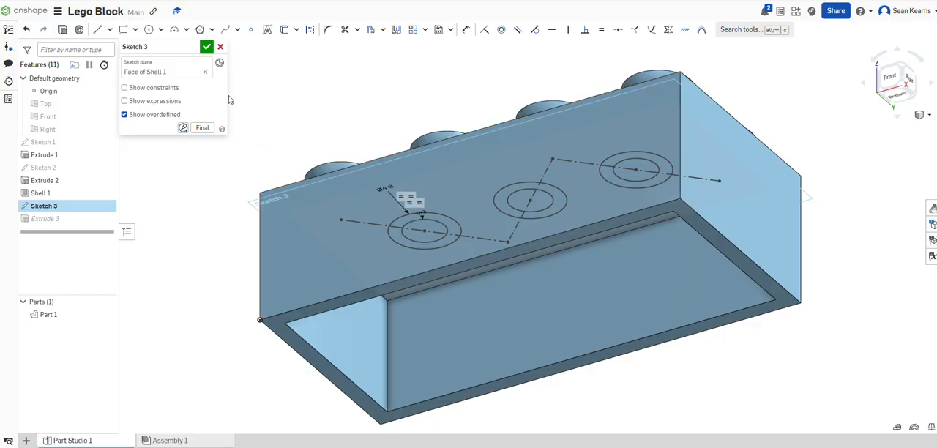
{"action": "left_click", "coordinate": [206, 46]}
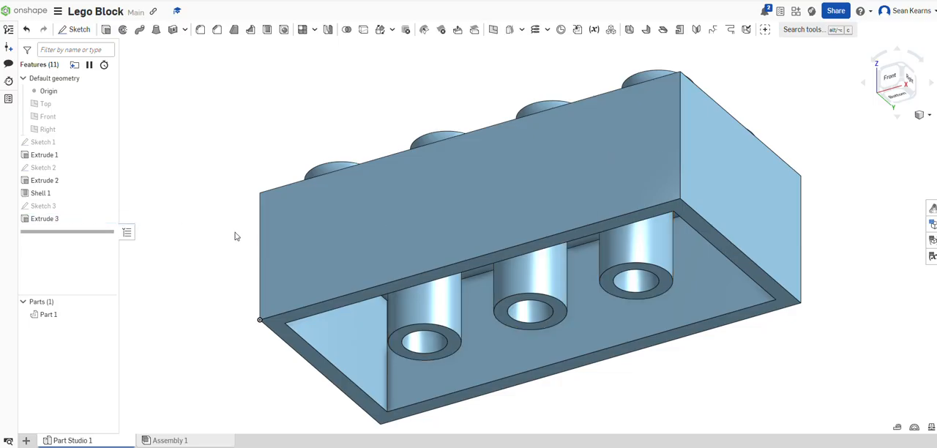
{"action": "key", "text": "ctrl+z"}
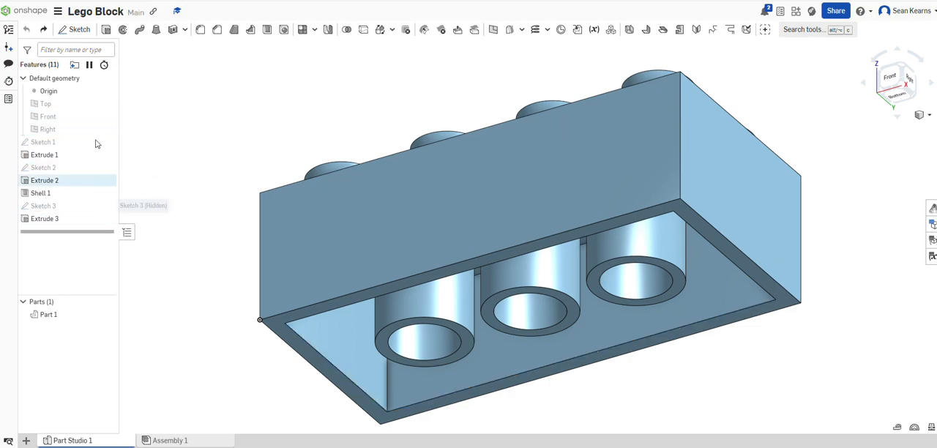
- Set the thickness of Shell 1 to 3 mm
{"action": "double_click", "coordinate": [55, 192]}
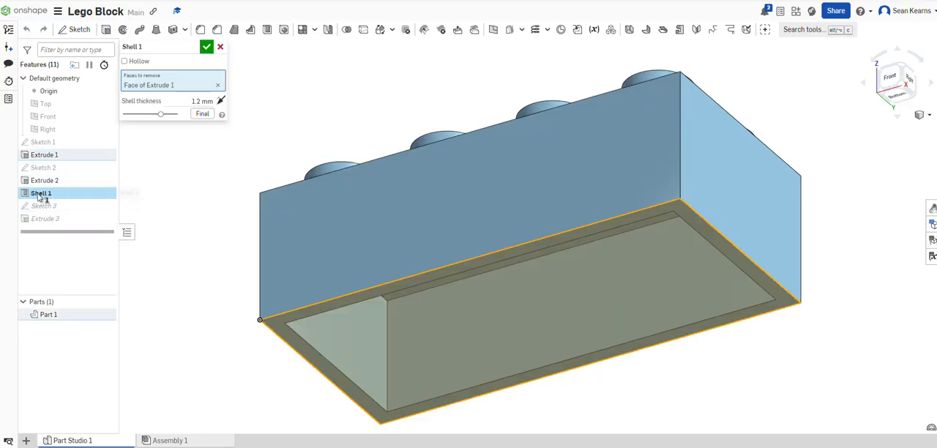
{"action": "left_click", "coordinate": [188, 102]}
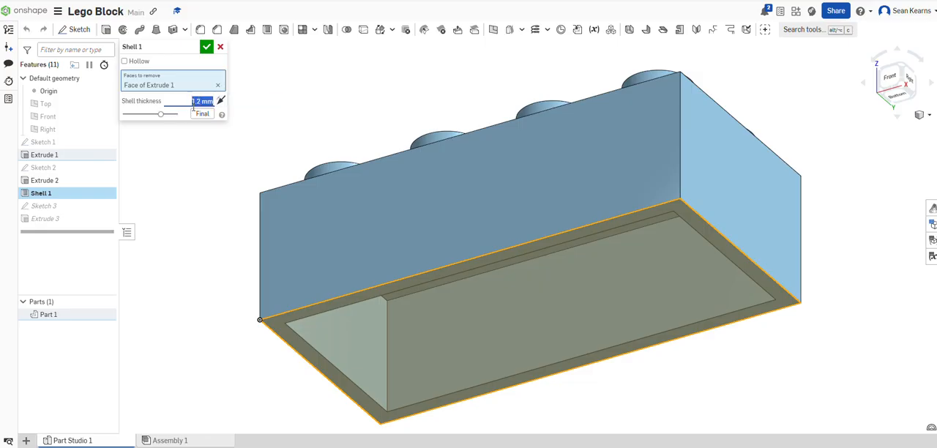
{"action": "type", "text": "3"}
{"action": "key", "text": "Return"}
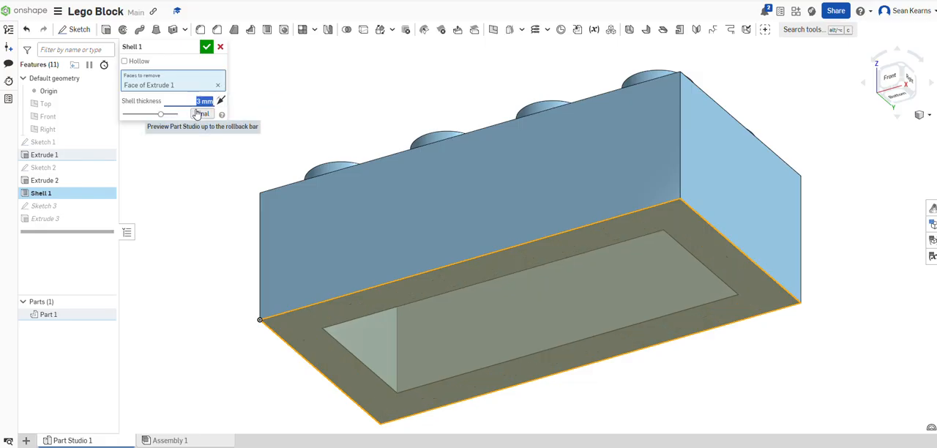
{"action": "left_click", "coordinate": [206, 46]}
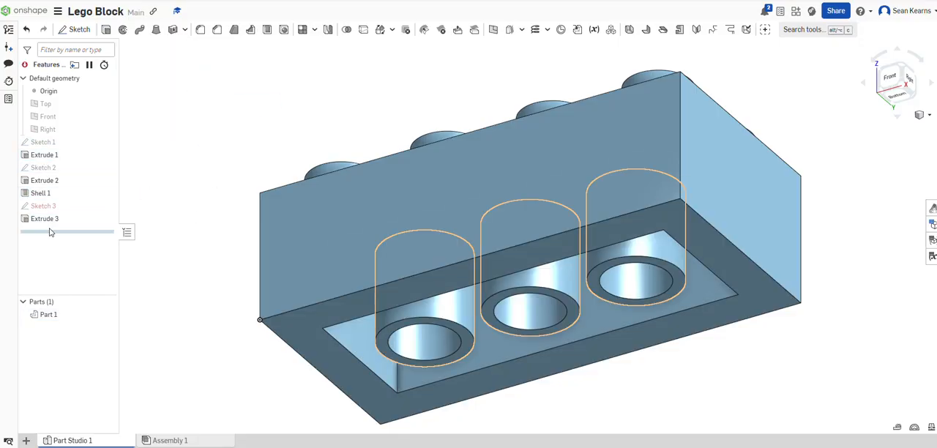
- Inspect Sketch 3 for missing external references, leave it unedited, and undo the shell thickness change
{"action": "mouse_move", "coordinate": [59, 207]}
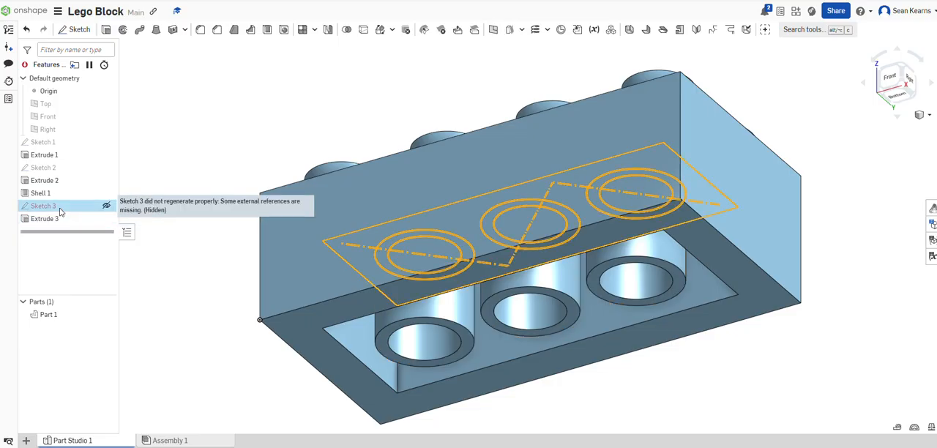
{"action": "double_click", "coordinate": [44, 205]}
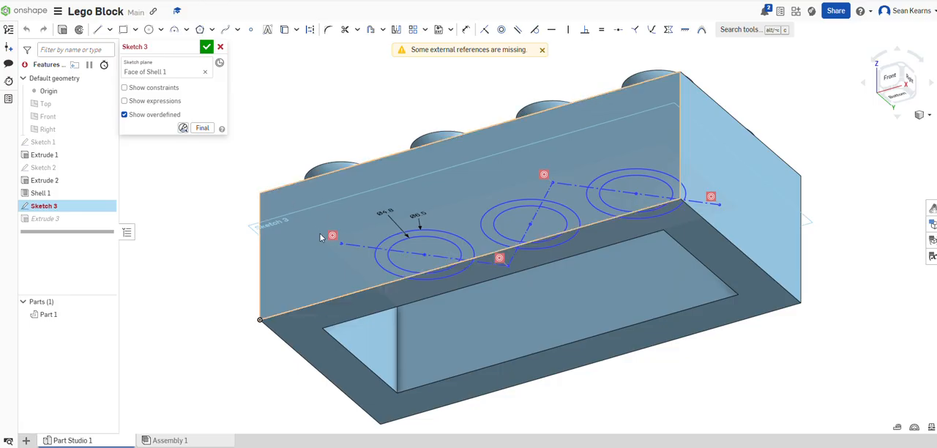
{"action": "left_click", "coordinate": [220, 49]}
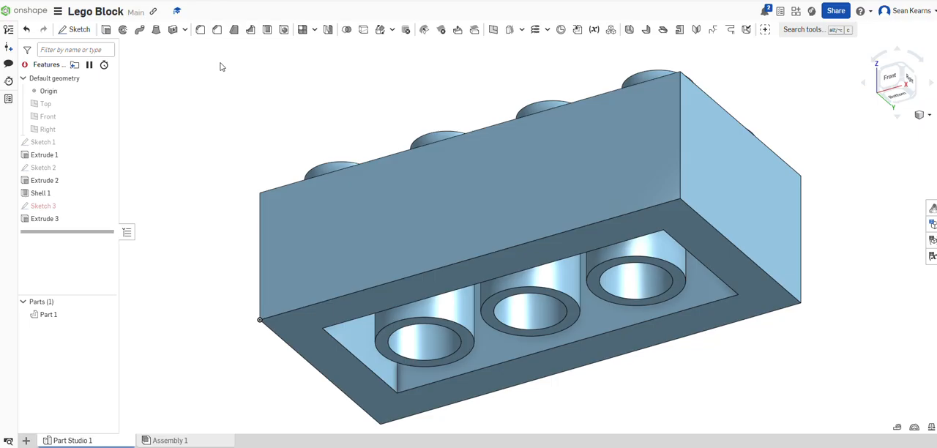
{"action": "key", "text": "ctrl+z"}
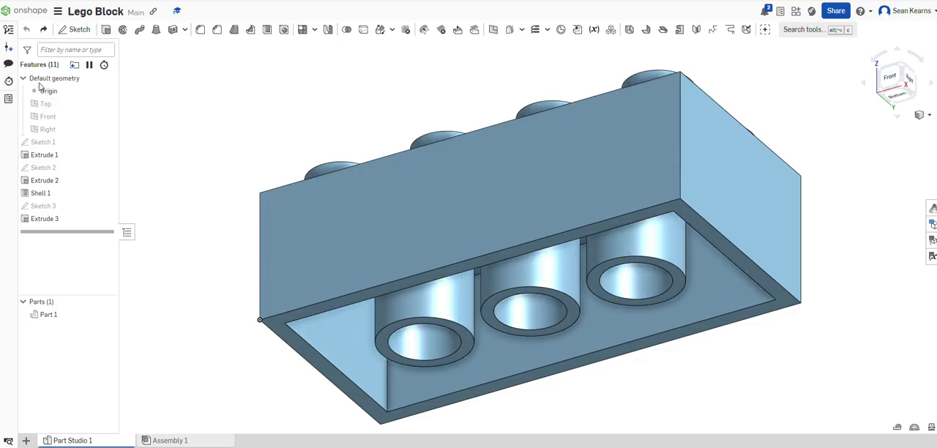
- Create a version of the block named "origional design" and check it in the version history
{"action": "left_click", "coordinate": [9, 48]}
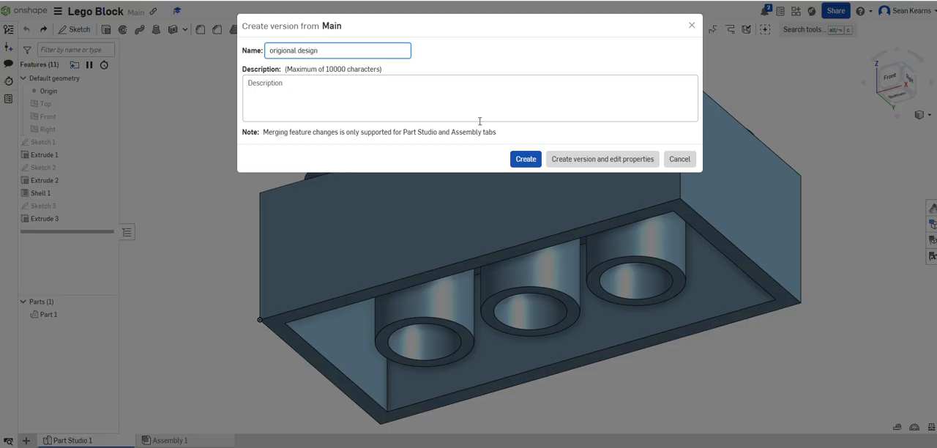
{"action": "left_click", "coordinate": [534, 159]}
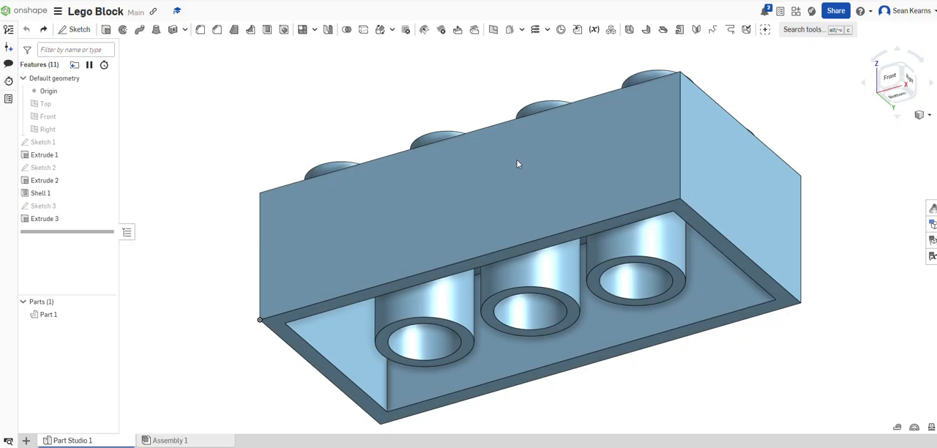
{"action": "left_click", "coordinate": [9, 46]}
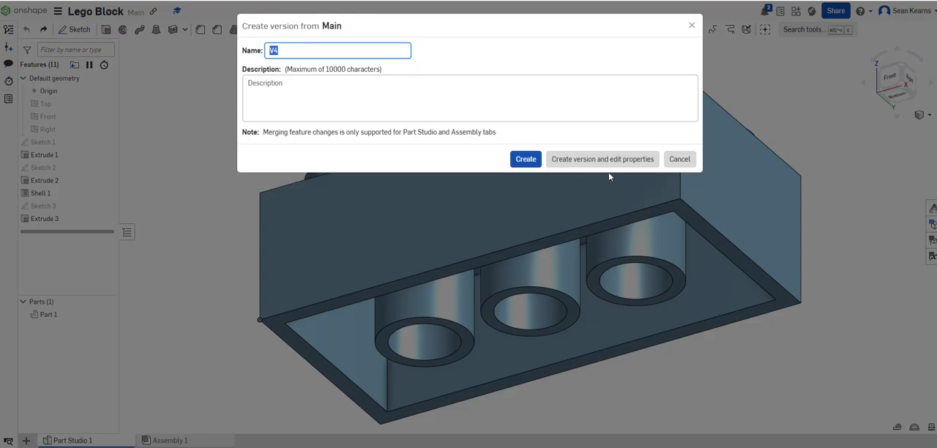
{"action": "left_click", "coordinate": [678, 158]}
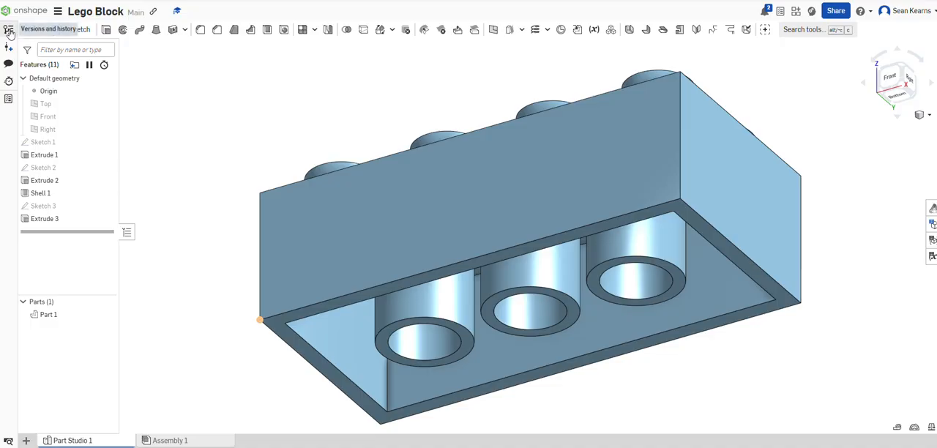
{"action": "left_click", "coordinate": [9, 31]}
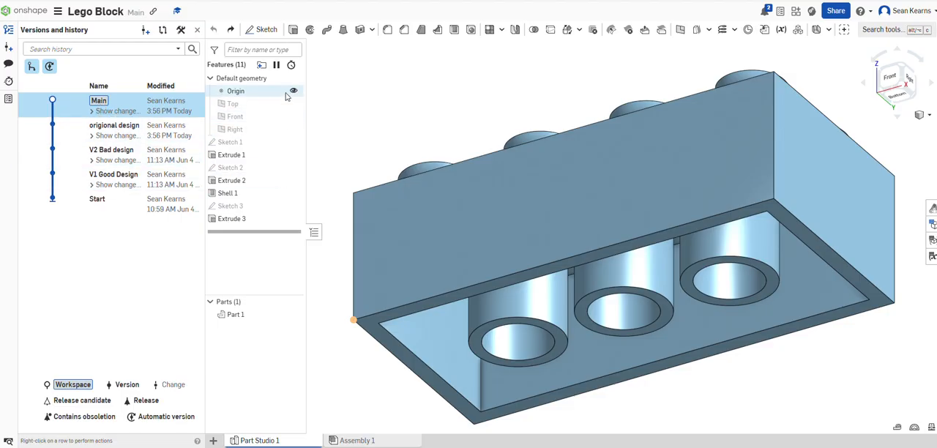
{"action": "left_click", "coordinate": [9, 32]}
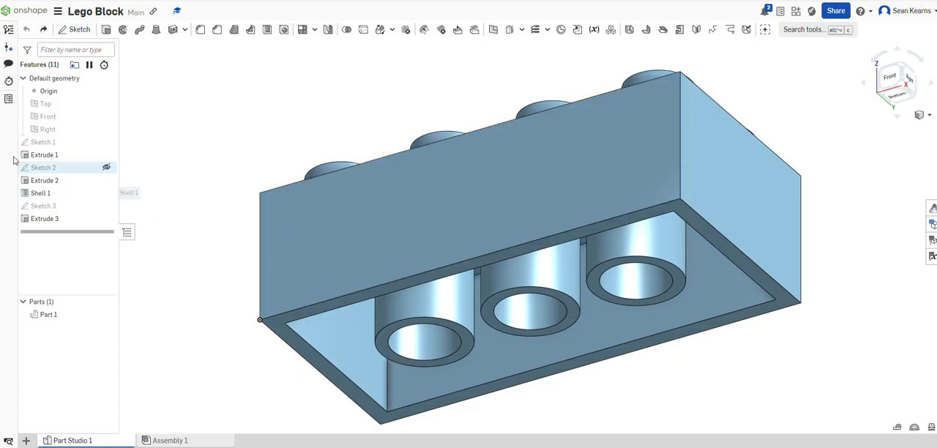
- Set the depth of Extrude 1, the block's main body, to 6 mm
{"action": "double_click", "coordinate": [38, 156]}
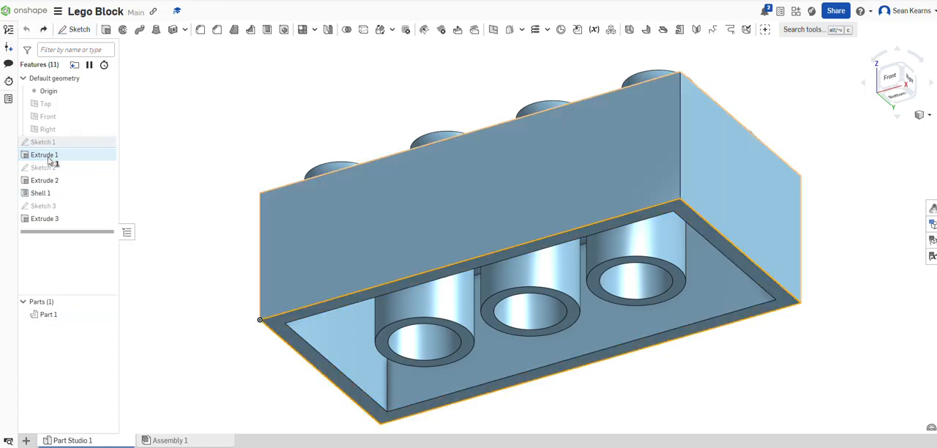
{"action": "left_click", "coordinate": [194, 140]}
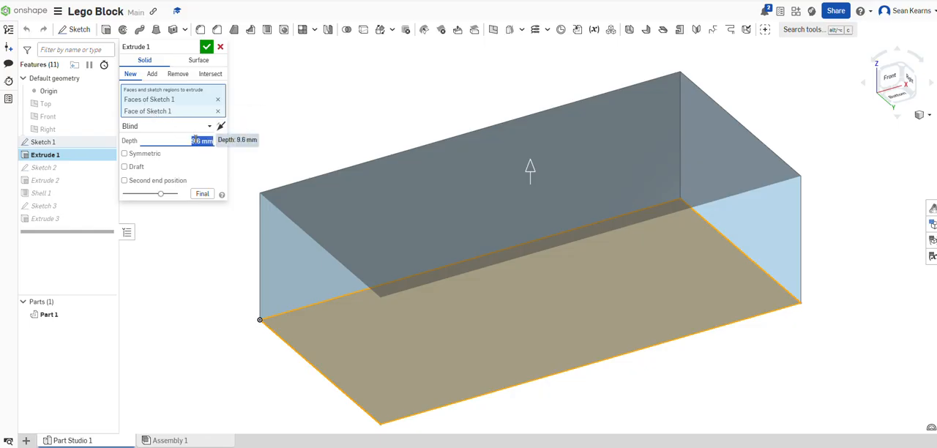
{"action": "type", "text": "6"}
{"action": "left_click", "coordinate": [207, 50]}
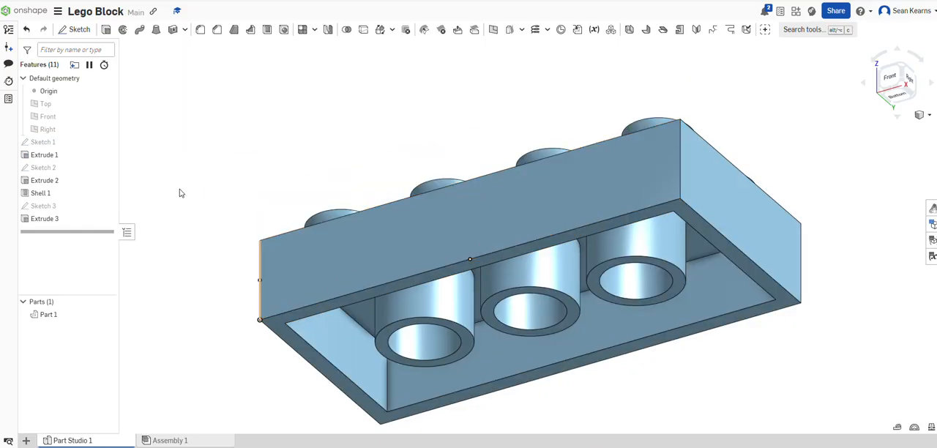
- Create a version of the shortened block named "short version"
{"action": "left_click", "coordinate": [9, 47]}
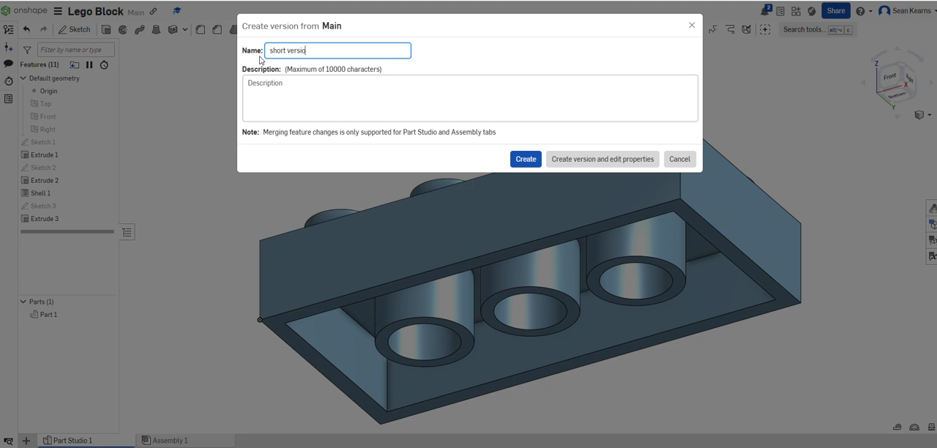
{"action": "left_click", "coordinate": [521, 159]}
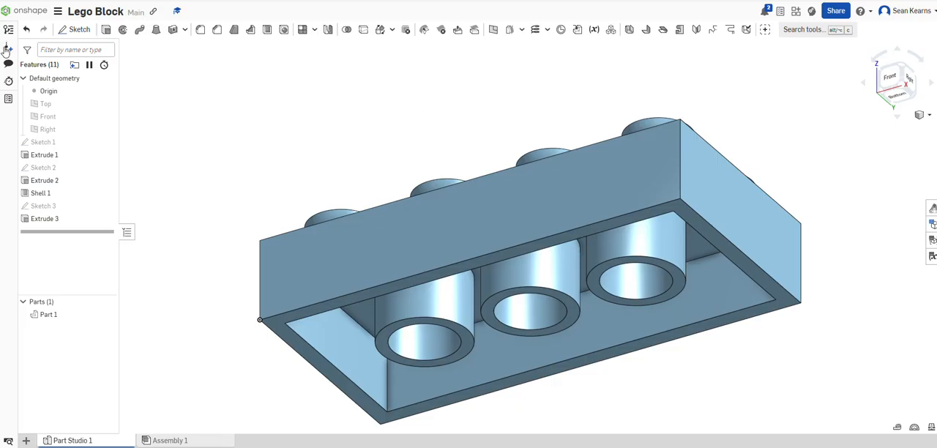
- Expand the changes of the "origional design" version in the version history and open that version for viewing
{"action": "left_click", "coordinate": [7, 47]}
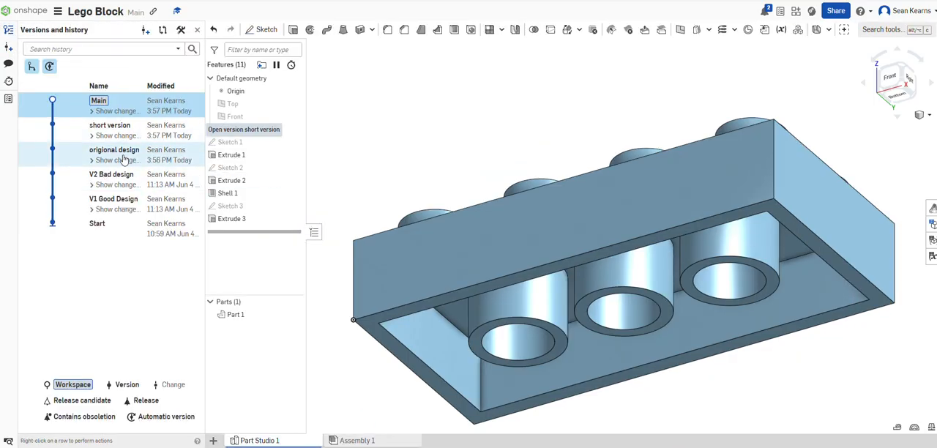
{"action": "left_click", "coordinate": [127, 157]}
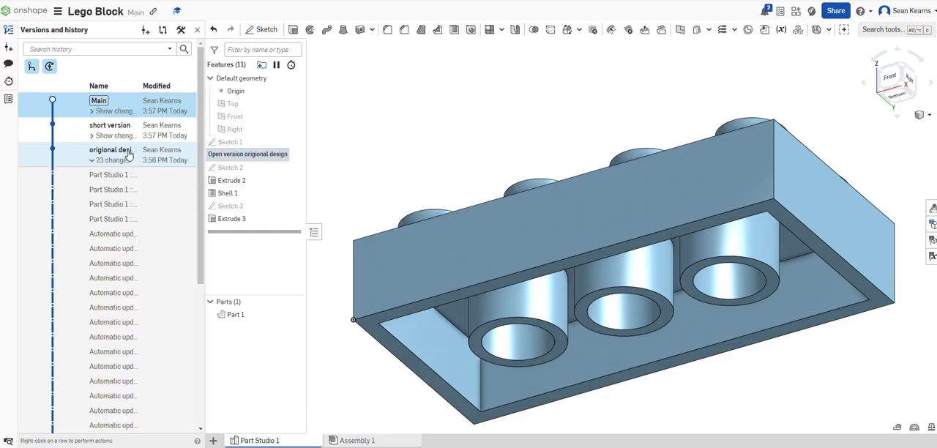
{"action": "left_click", "coordinate": [125, 152]}
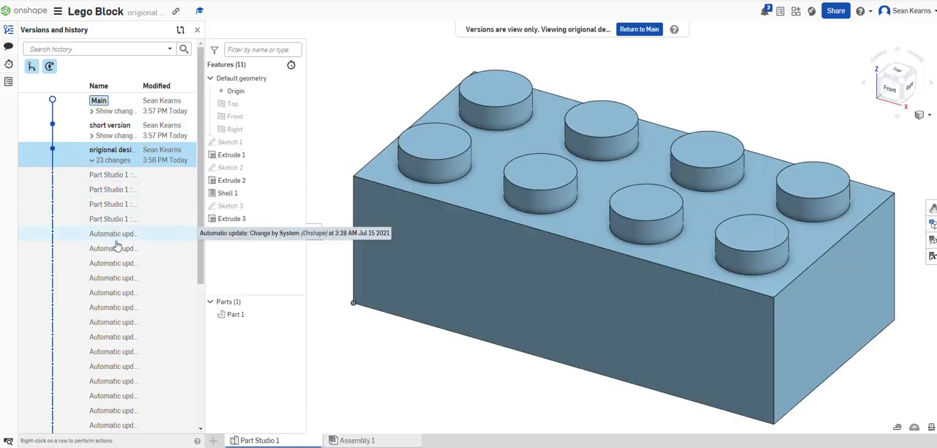
- Browse the changes recorded under "origional design" and view the model at one of the automatic update entries
{"action": "scroll", "coordinate": [110, 264], "scroll_direction": "down", "scroll_amount": 5}
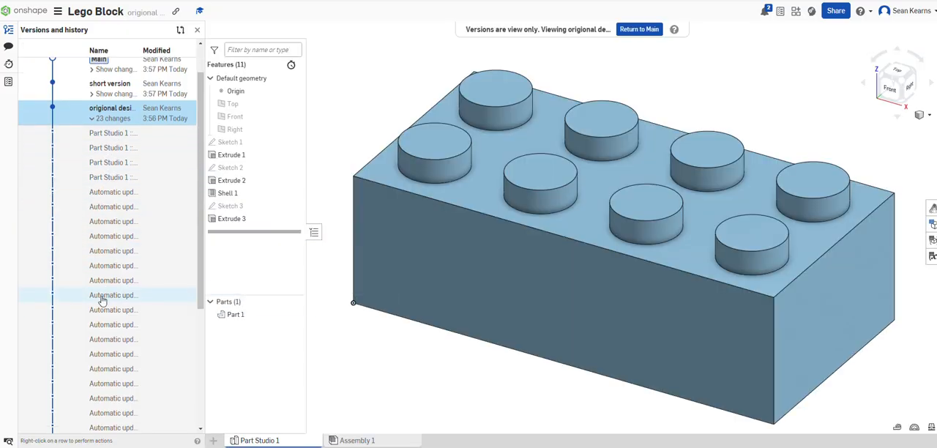
{"action": "scroll", "coordinate": [109, 281], "scroll_direction": "up", "scroll_amount": 8}
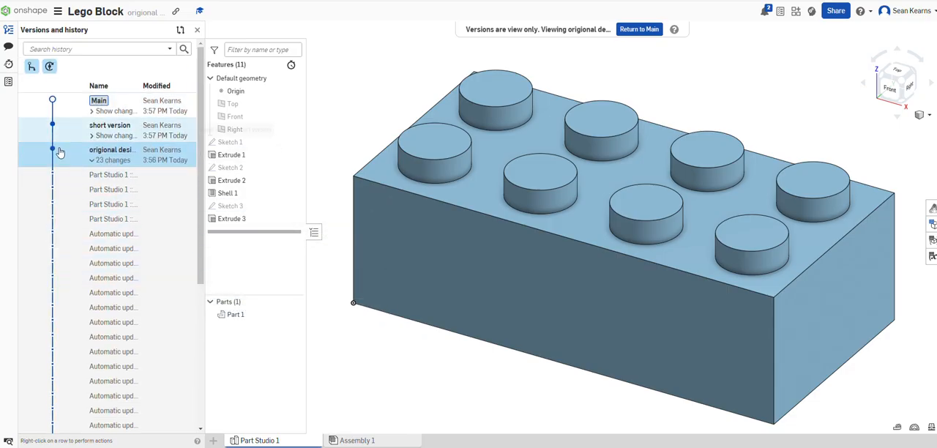
{"action": "left_click", "coordinate": [137, 310]}
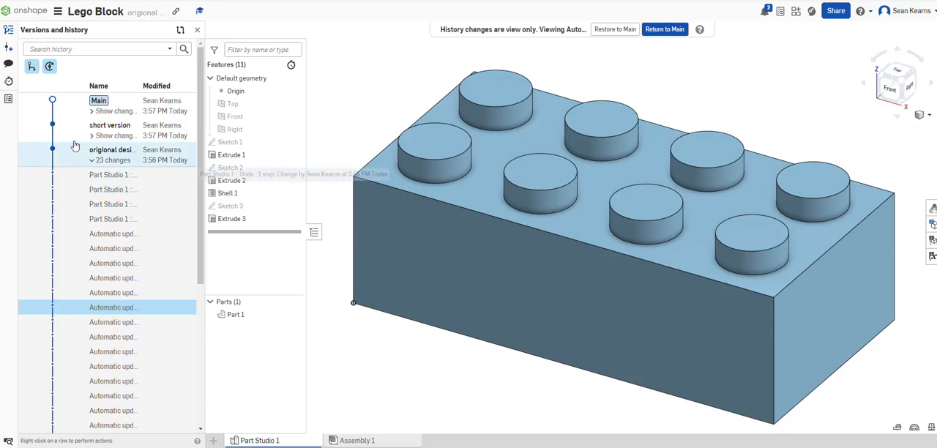
- Close the version history and return from the view-only history entry to the Main workspace, with the block in isometric view
{"action": "left_click", "coordinate": [9, 32]}
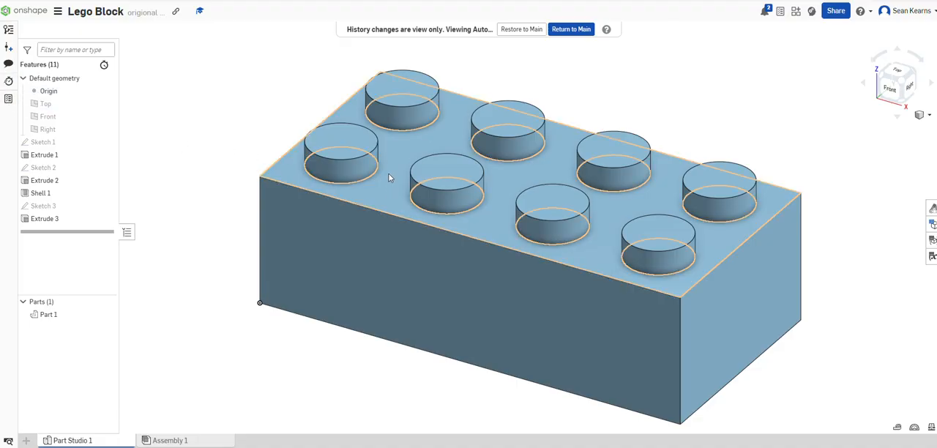
{"action": "left_click", "coordinate": [587, 31]}
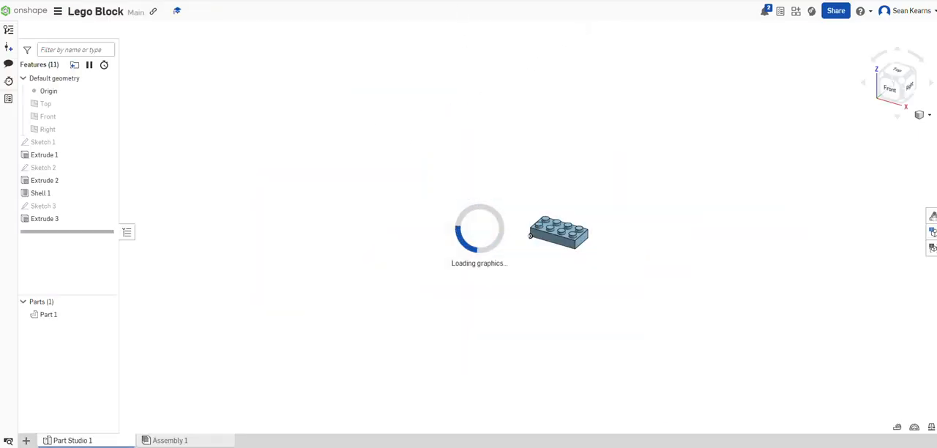
{"action": "left_click", "coordinate": [901, 81]}
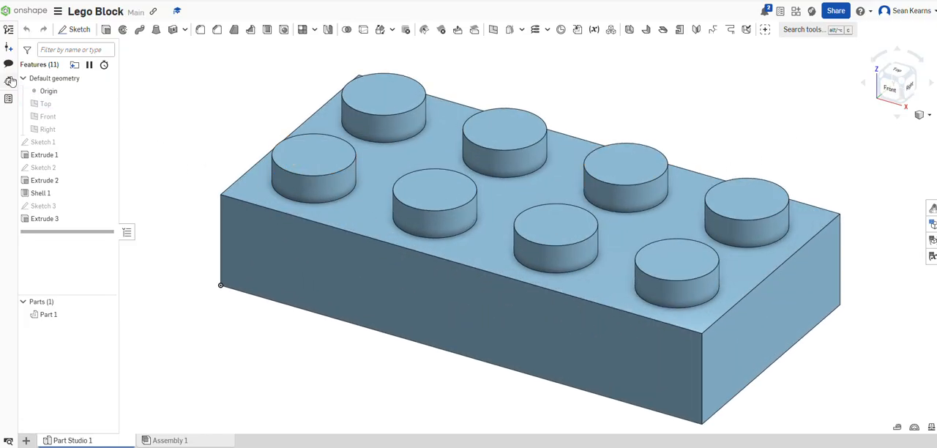
- Open the "origional design" version from the version history for viewing and close the history list
{"action": "left_click", "coordinate": [9, 30]}
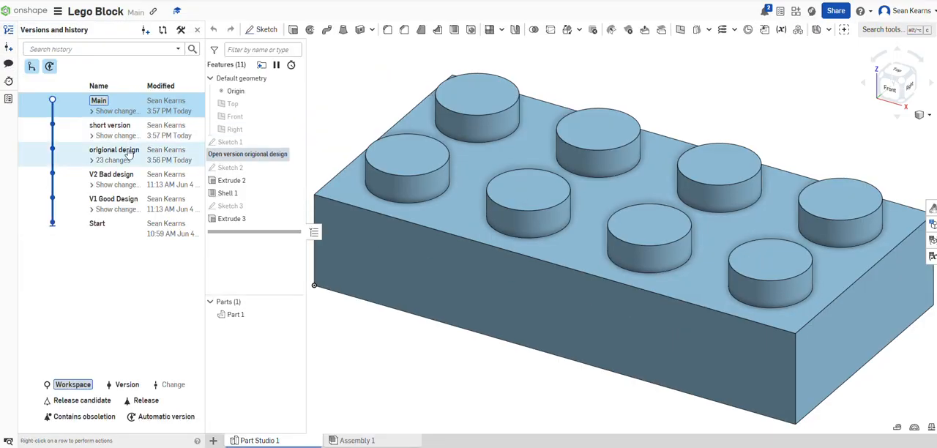
{"action": "left_click", "coordinate": [129, 153]}
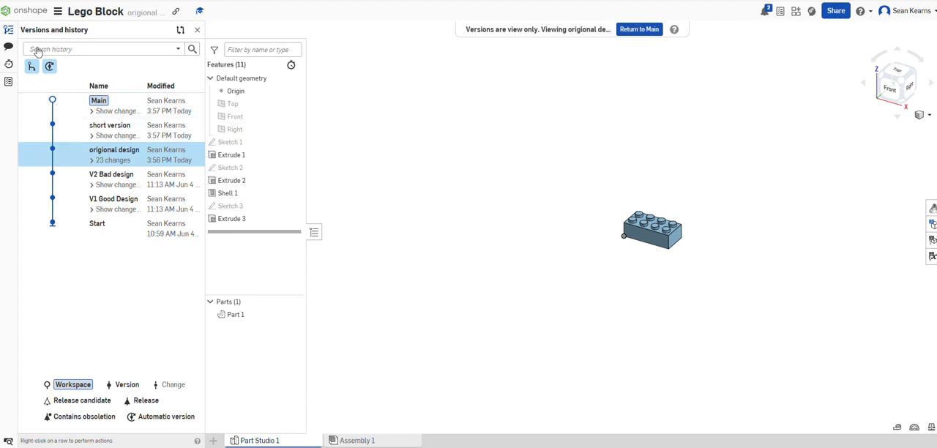
{"action": "left_click", "coordinate": [197, 31]}
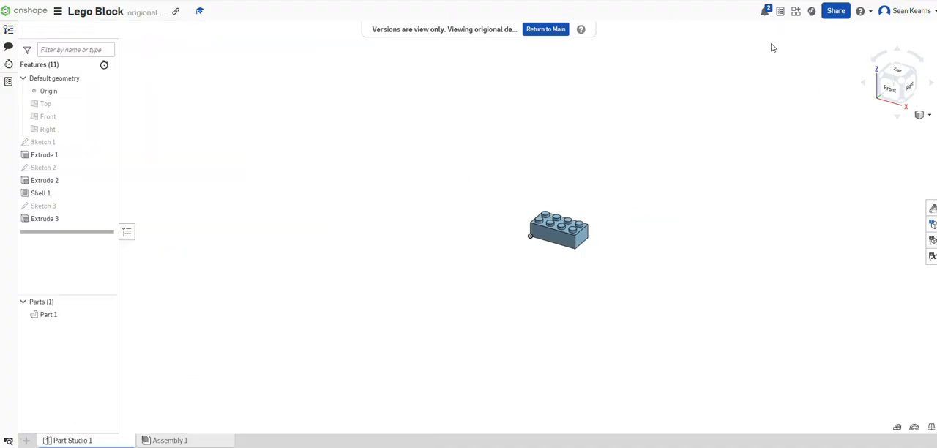